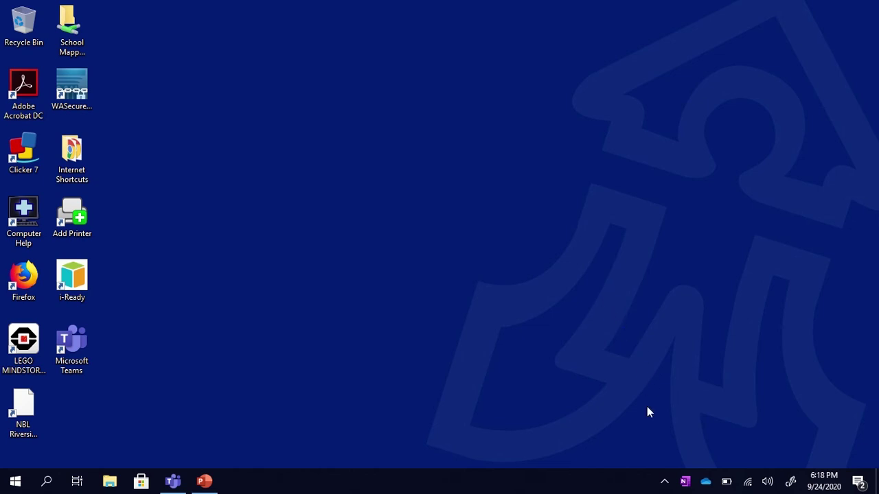
# Step: Show the hidden taskbar icons, revealing the IT software-changes notification icon
pyautogui.click(664, 481)
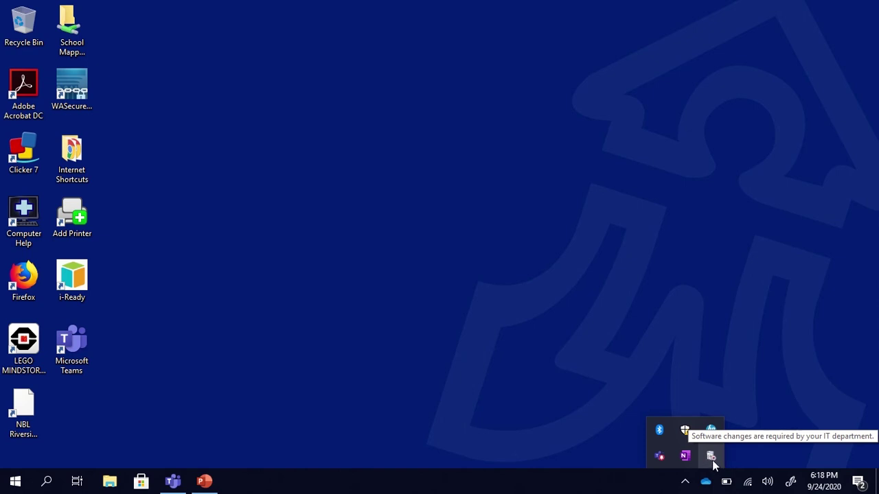
# Step: Bring up the context menu of the IT software-changes tray icon
pyautogui.rightClick(710, 456)
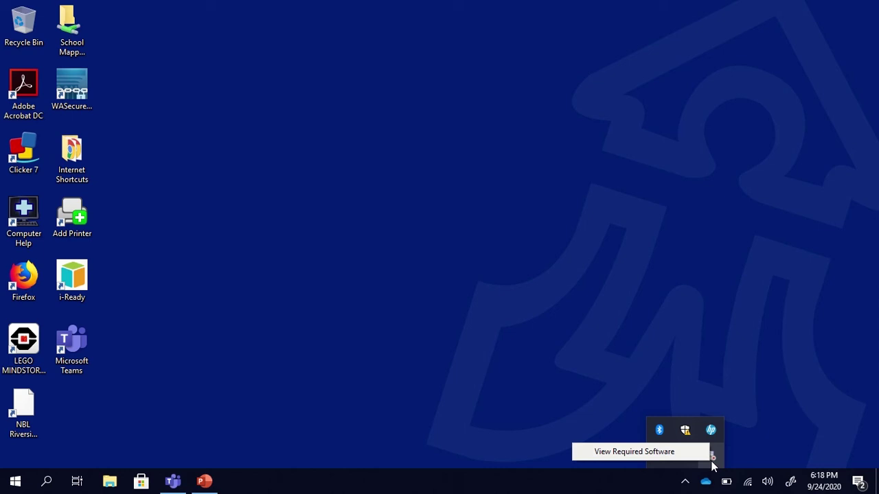
# Step: View the required software and apply the changes 'Right now (recommended)'
pyautogui.click(611, 453)
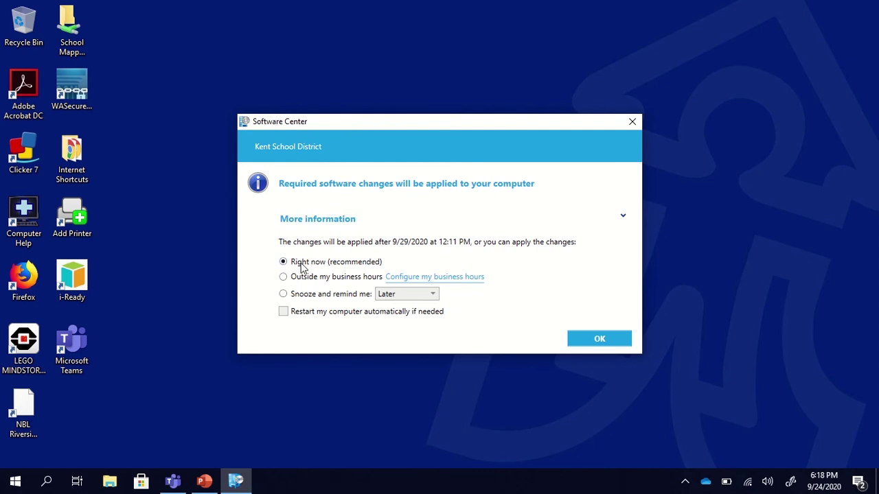
pyautogui.click(594, 338)
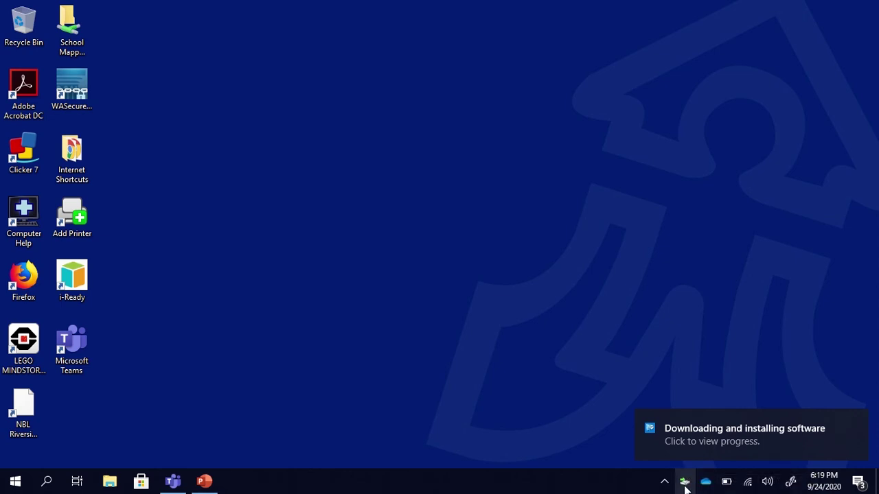
pyautogui.moveTo(751, 434)
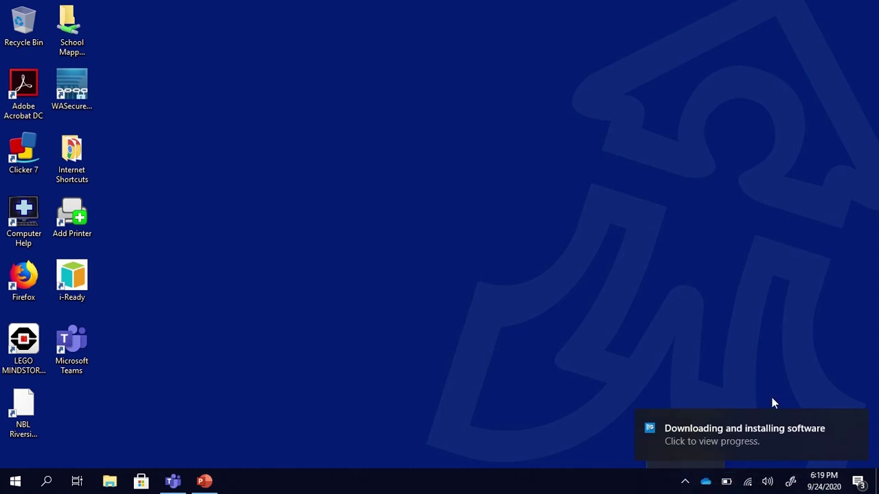
# Step: Dismiss the downloading notice and bring up the Software Center tray icon's menu
pyautogui.click(860, 422)
pyautogui.click(684, 481)
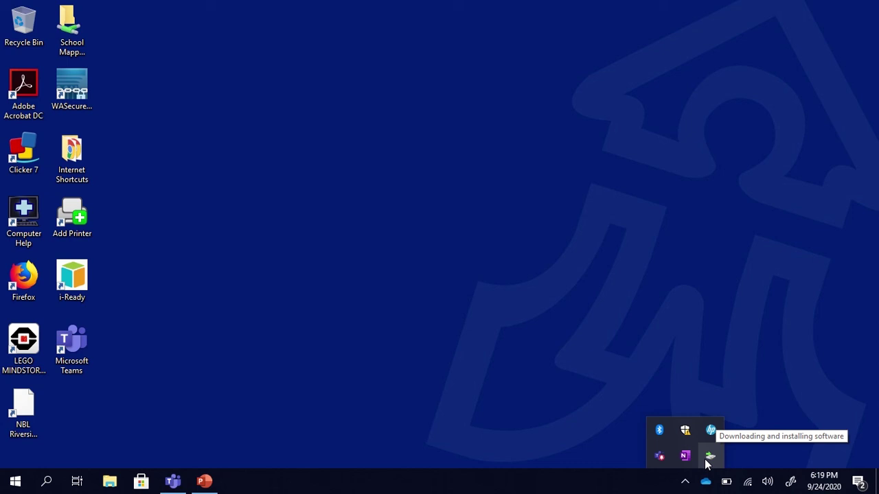
pyautogui.click(699, 387)
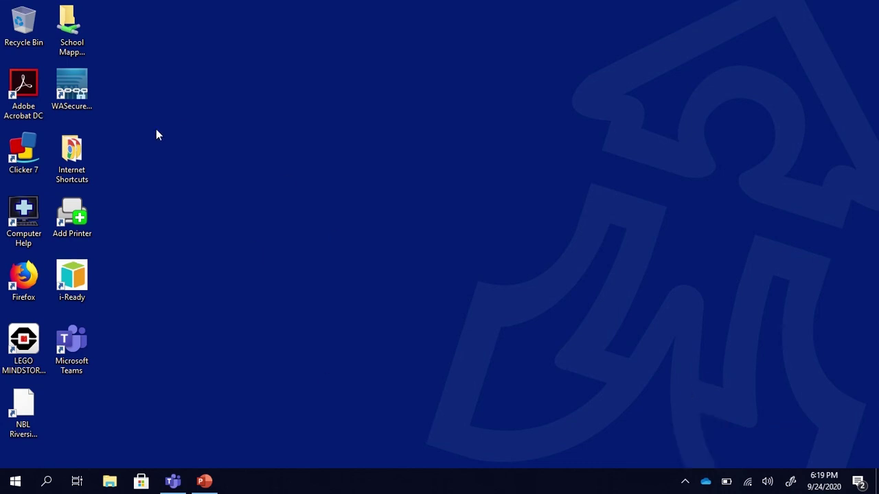
pyautogui.click(685, 480)
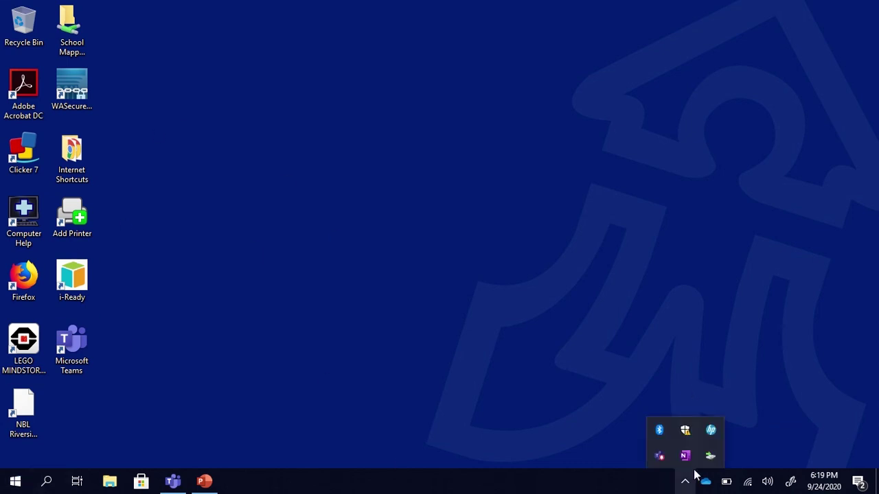
pyautogui.rightClick(712, 455)
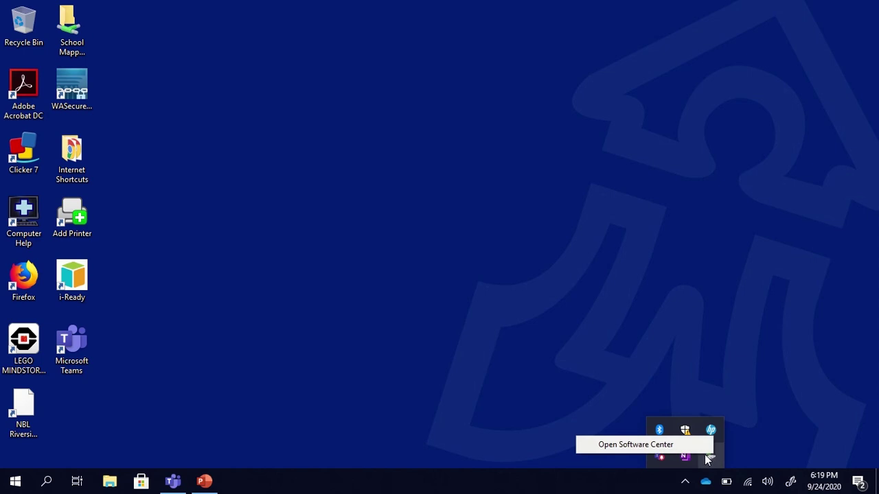
# Step: Review the three pending .NET Framework updates in Software Center, then launch Computer Help
pyautogui.click(690, 447)
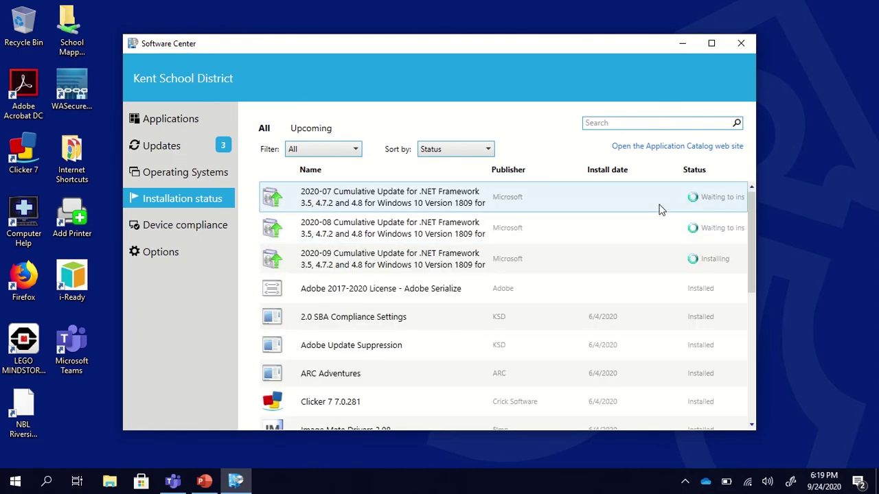
pyautogui.click(181, 146)
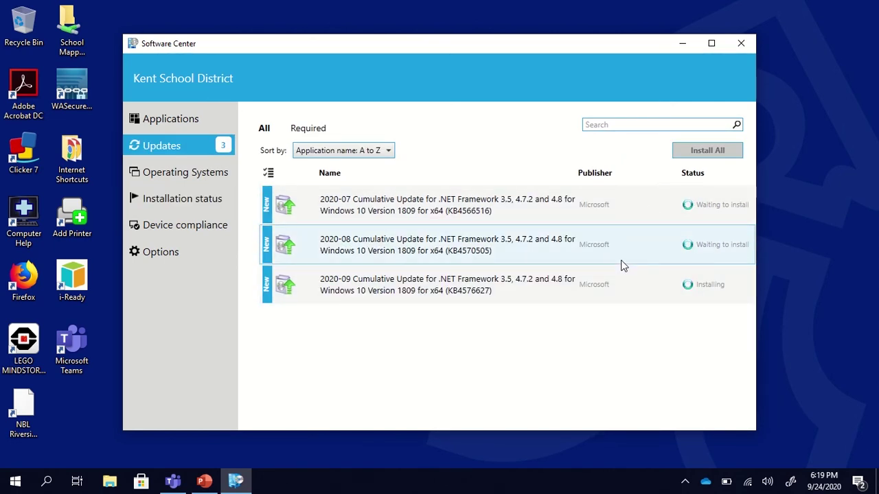
pyautogui.click(26, 216)
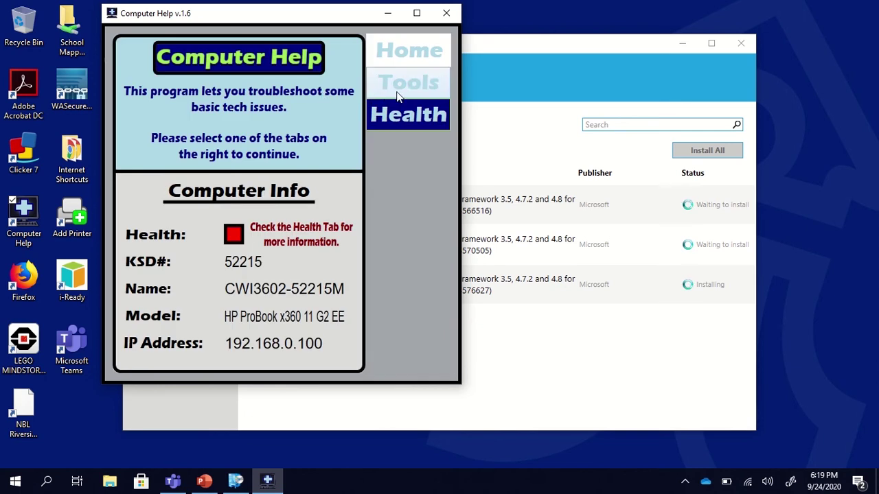
# Step: Start installing the pending Windows updates from Computer Help's troubleshooting tools
pyautogui.click(394, 87)
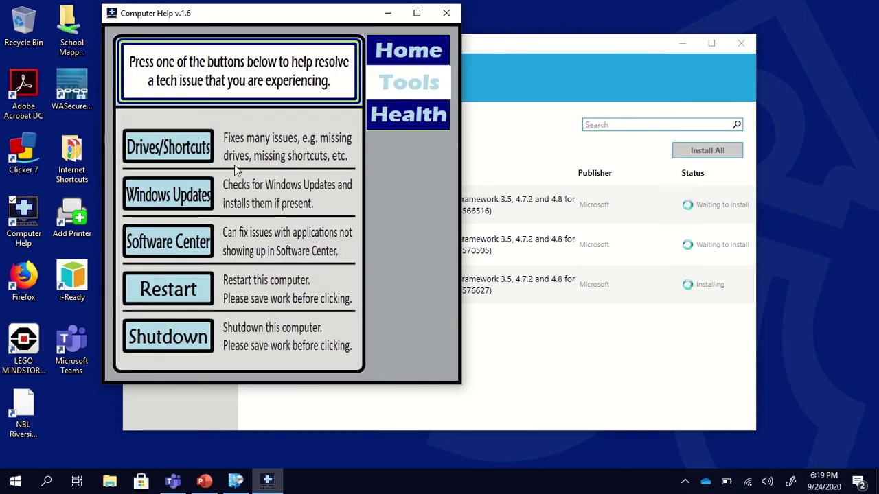
pyautogui.click(153, 199)
pyautogui.click(381, 122)
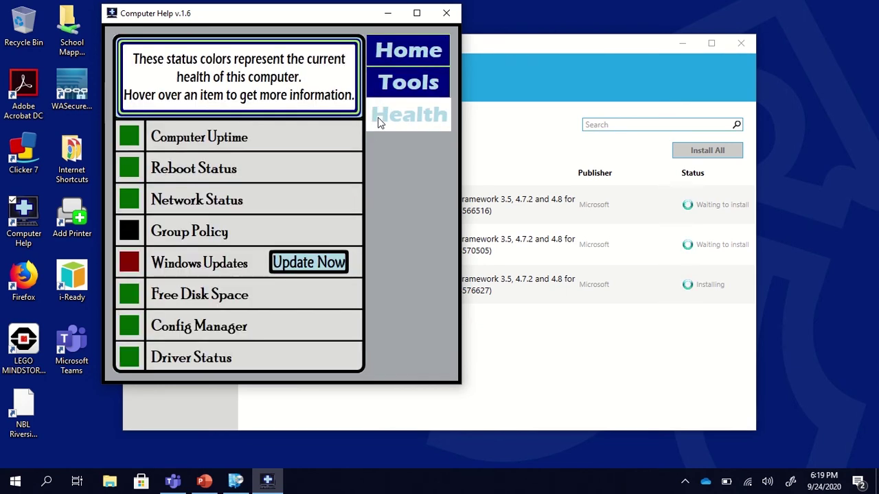
pyautogui.moveTo(197, 263)
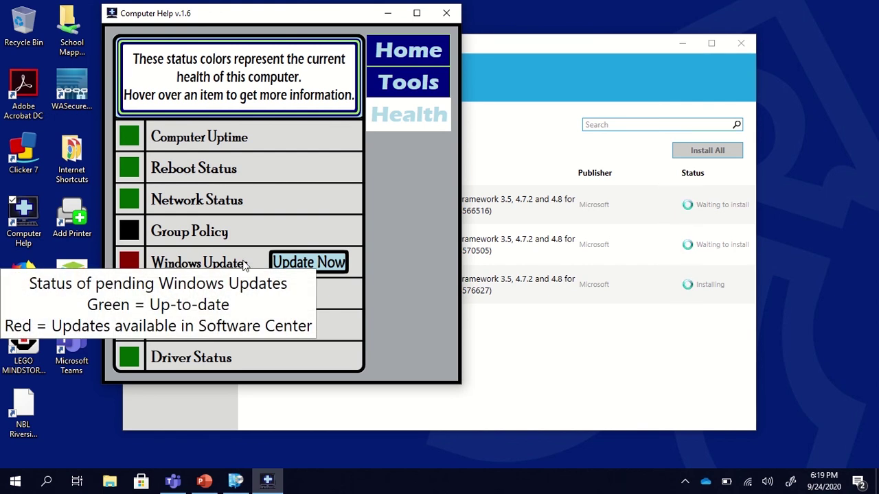
pyautogui.click(281, 265)
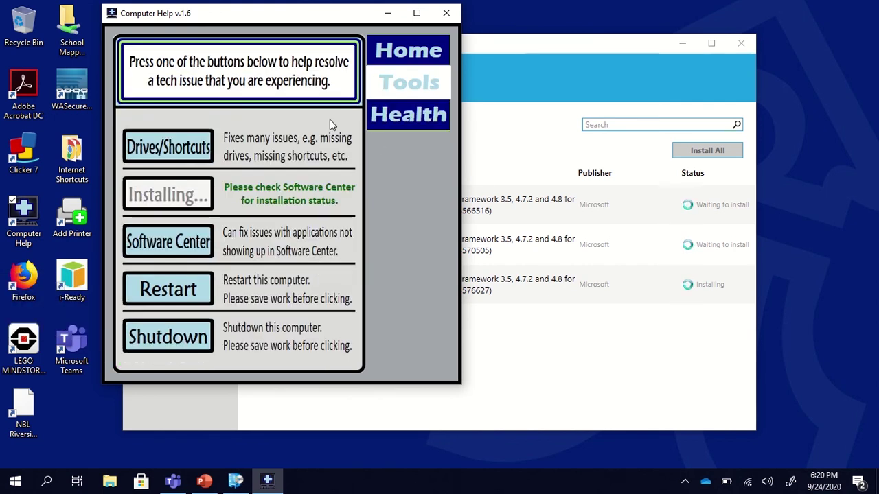
# Step: Recheck the health status and computer info, then close Computer Help and Software Center
pyautogui.click(382, 114)
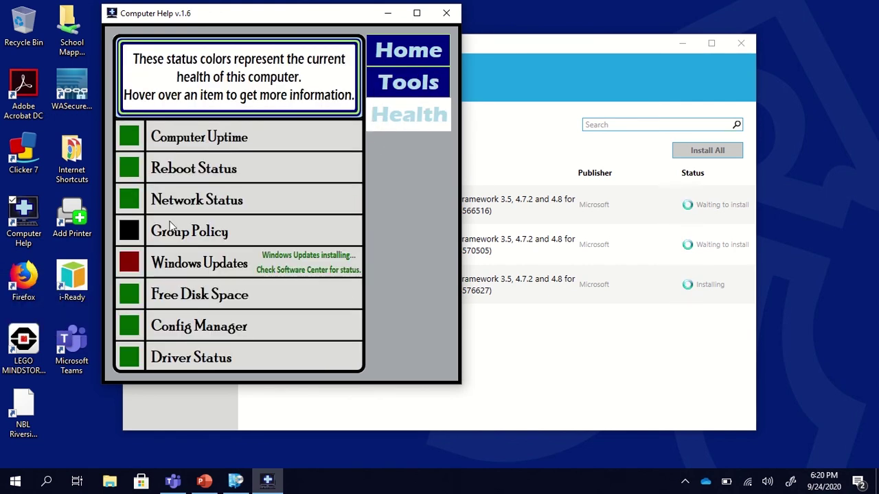
pyautogui.click(377, 61)
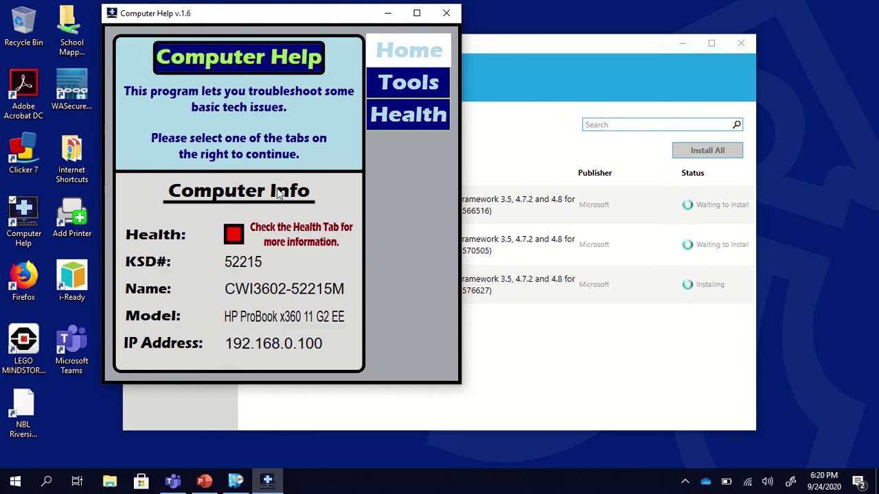
pyautogui.click(405, 115)
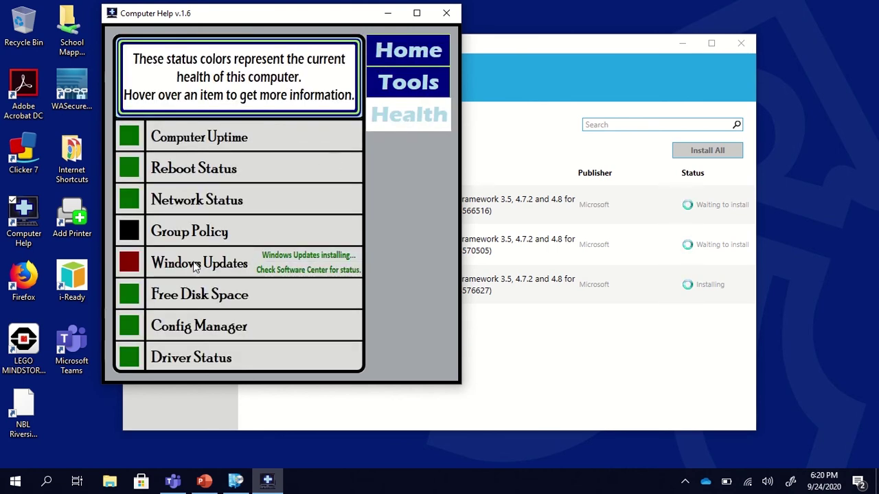
pyautogui.click(443, 83)
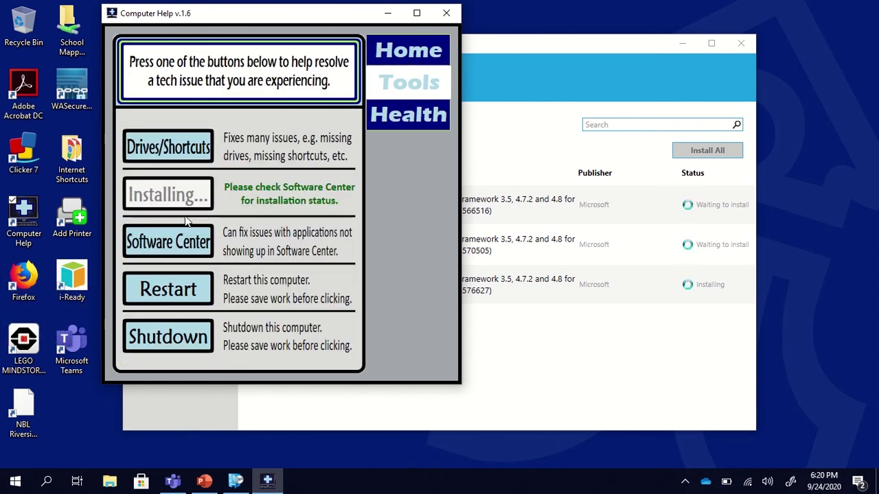
pyautogui.click(446, 14)
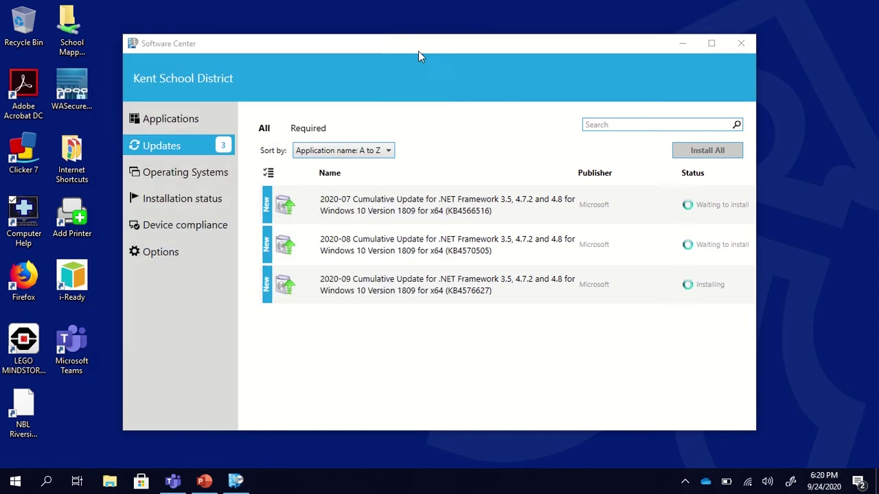
pyautogui.click(741, 45)
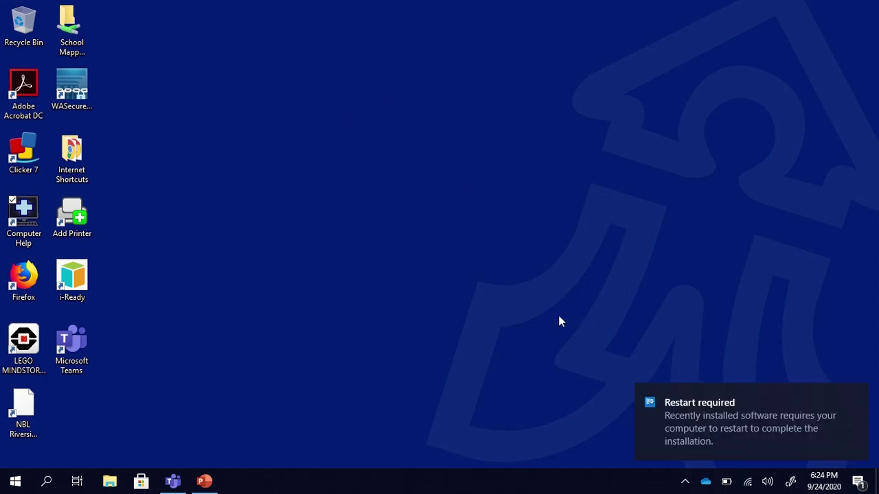
pyautogui.moveTo(751, 421)
pyautogui.click(856, 397)
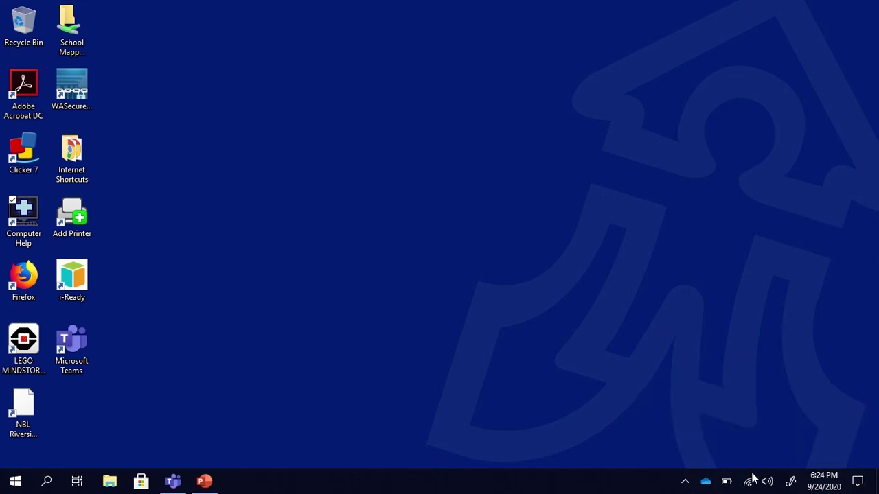
pyautogui.click(685, 482)
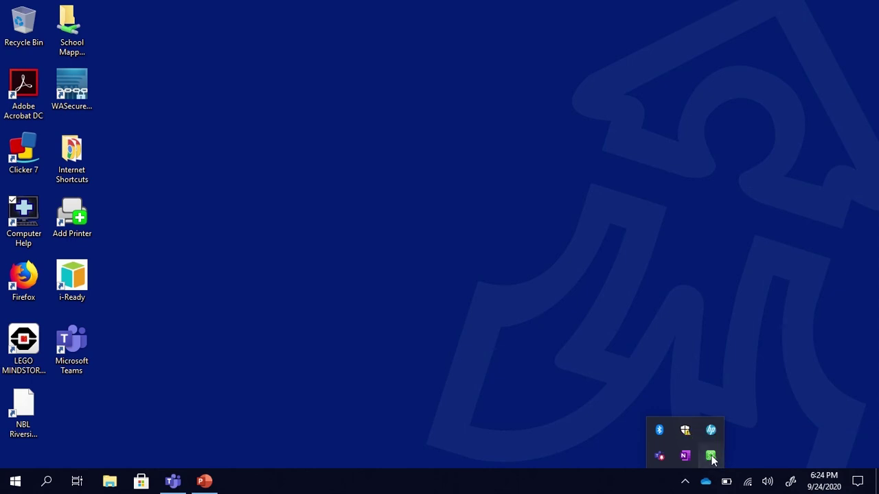
pyautogui.rightClick(712, 457)
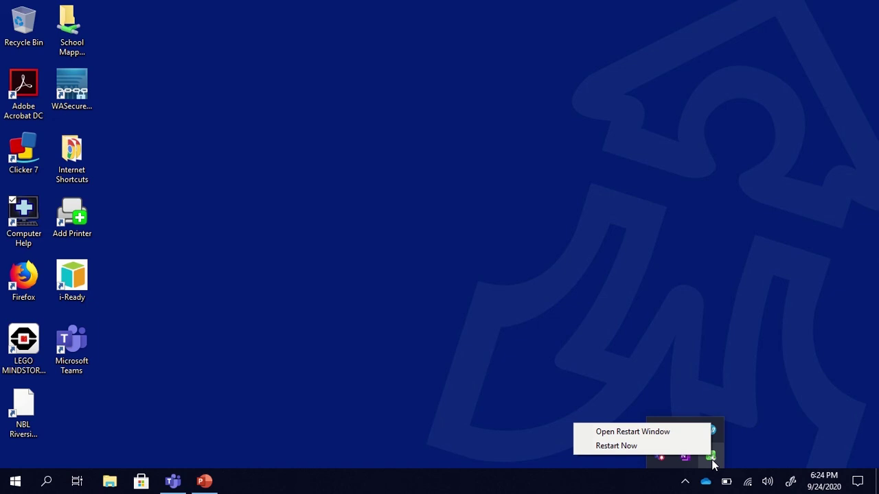
pyautogui.click(736, 445)
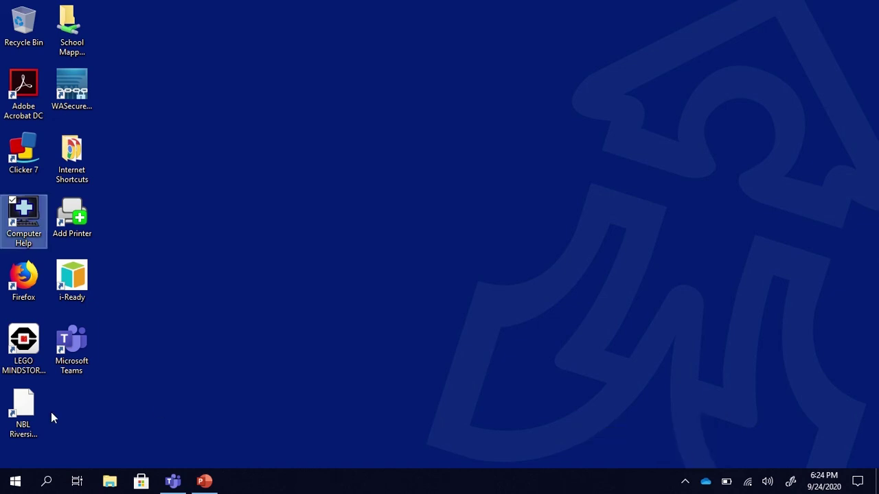
# Step: Look at the Start menu power options without choosing, then show the hidden tray icons
pyautogui.click(5, 489)
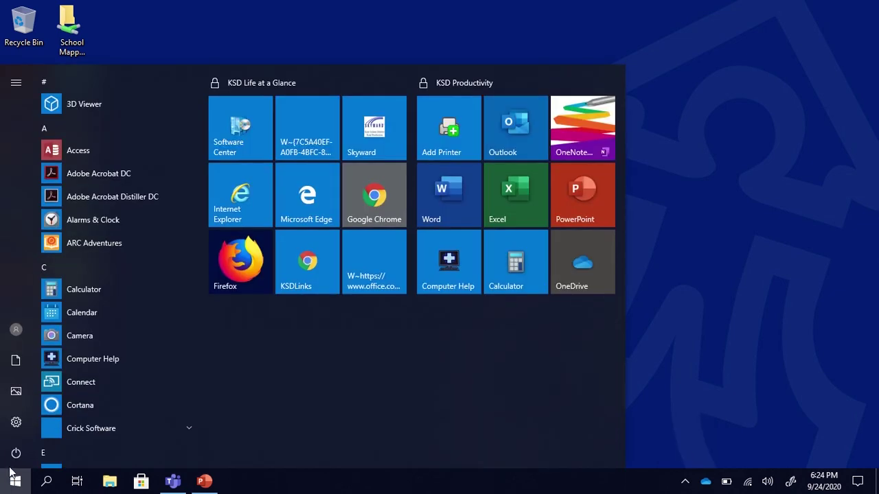
pyautogui.click(15, 454)
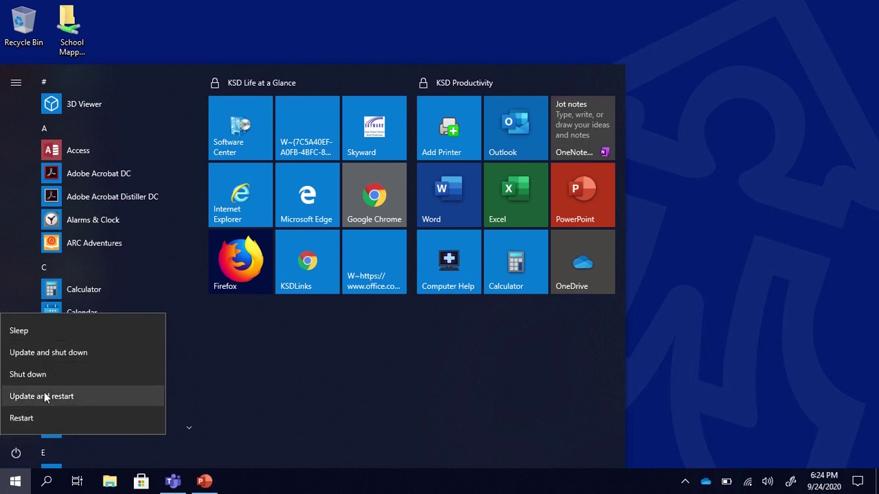
pyautogui.click(685, 485)
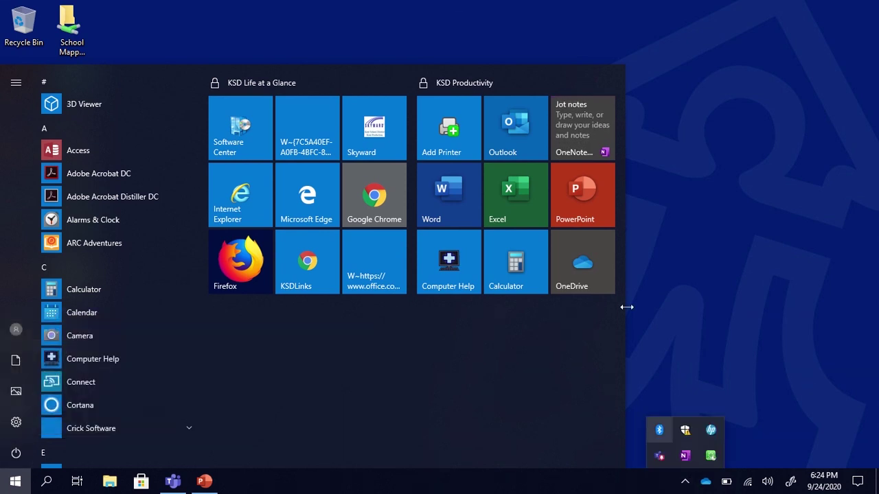
pyautogui.click(652, 304)
# Step: Restart the computer now through Software Center's required-restart prompt
pyautogui.click(685, 482)
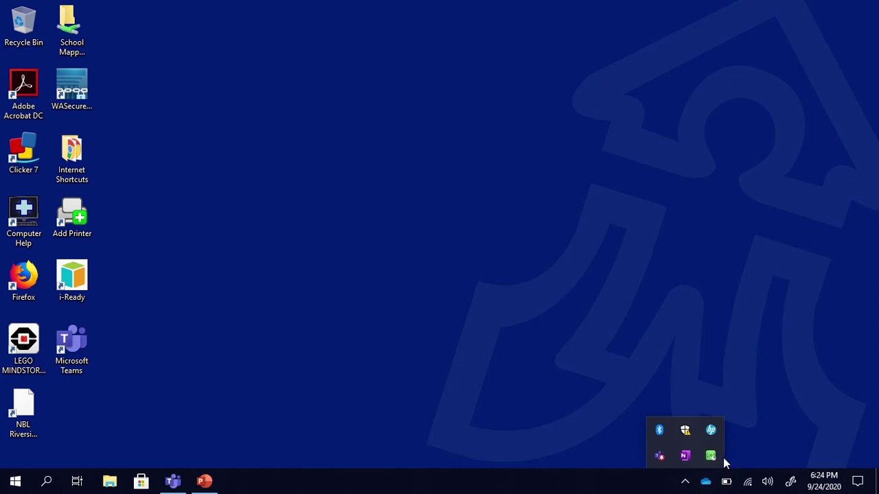
pyautogui.rightClick(710, 456)
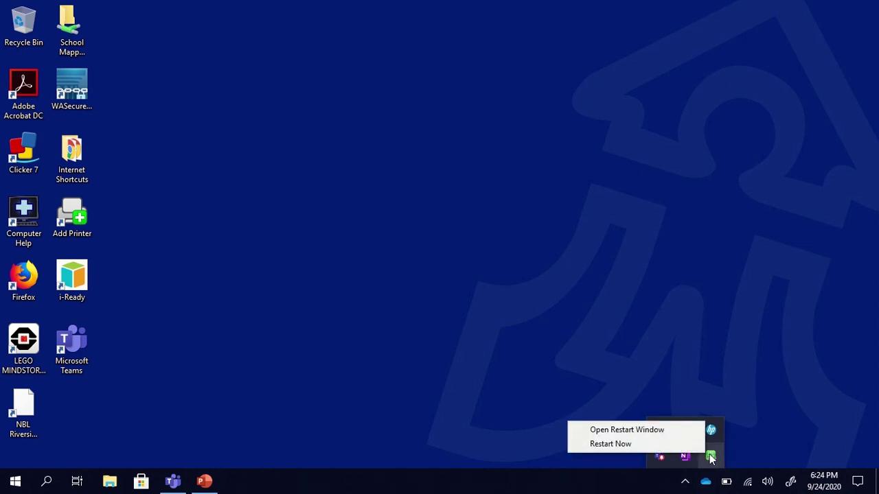
pyautogui.click(652, 444)
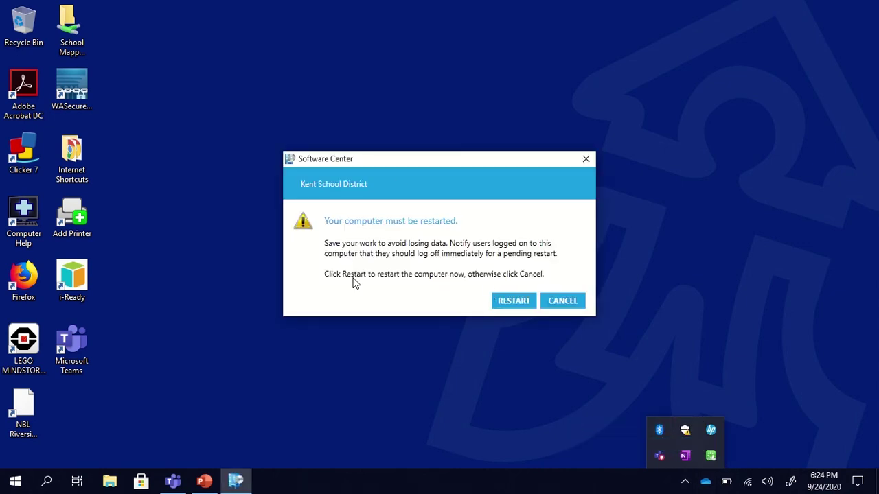
pyautogui.click(516, 307)
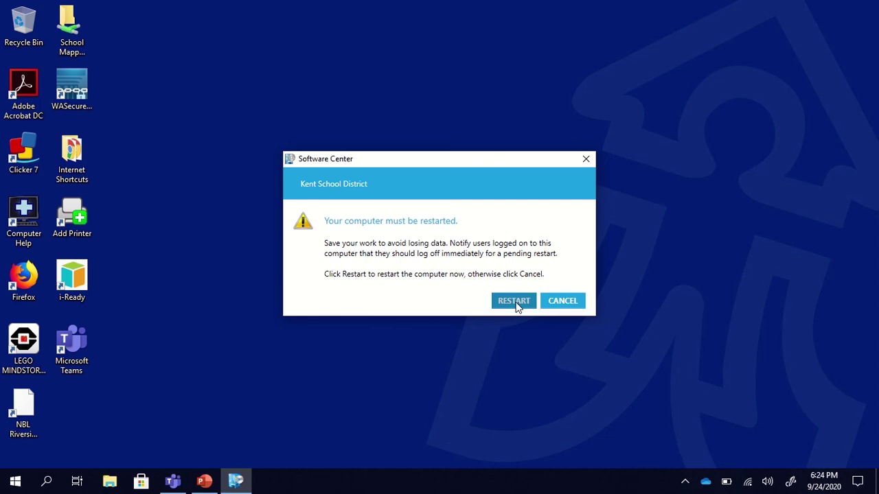
pyautogui.click(517, 307)
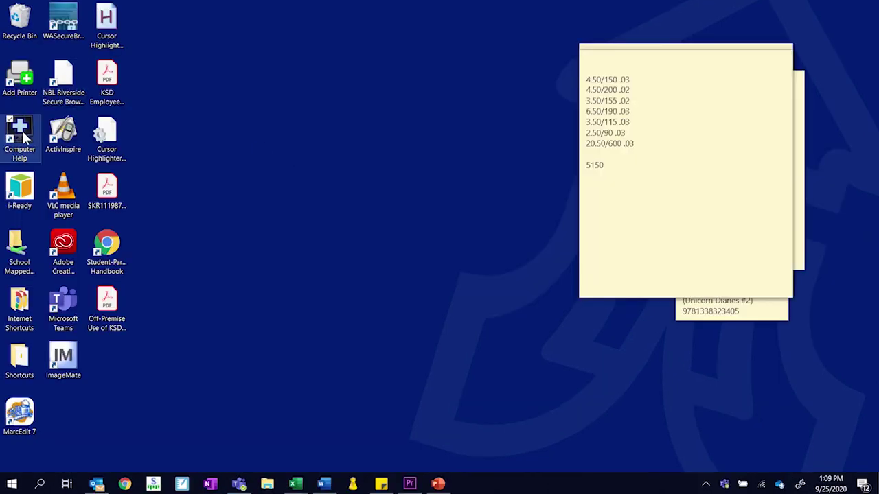
# Step: Reopen Computer Help and view its health list with Windows Updates and Reboot Status green
pyautogui.doubleClick(20, 133)
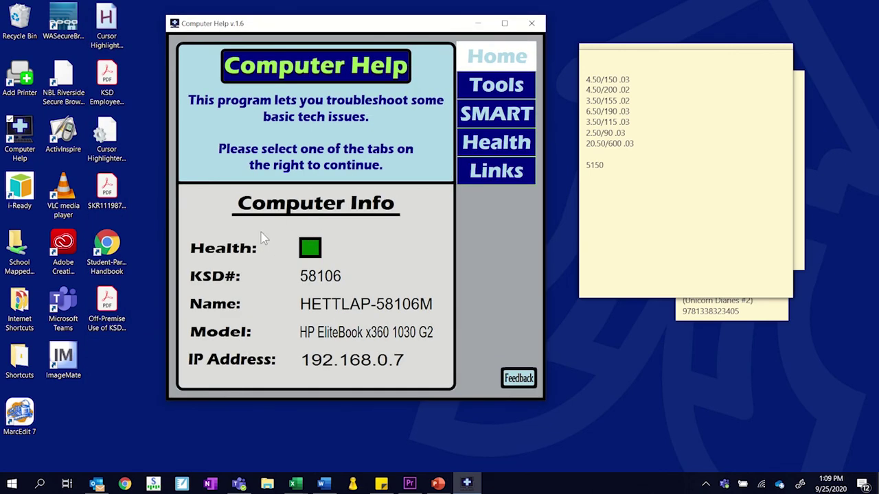
pyautogui.click(479, 151)
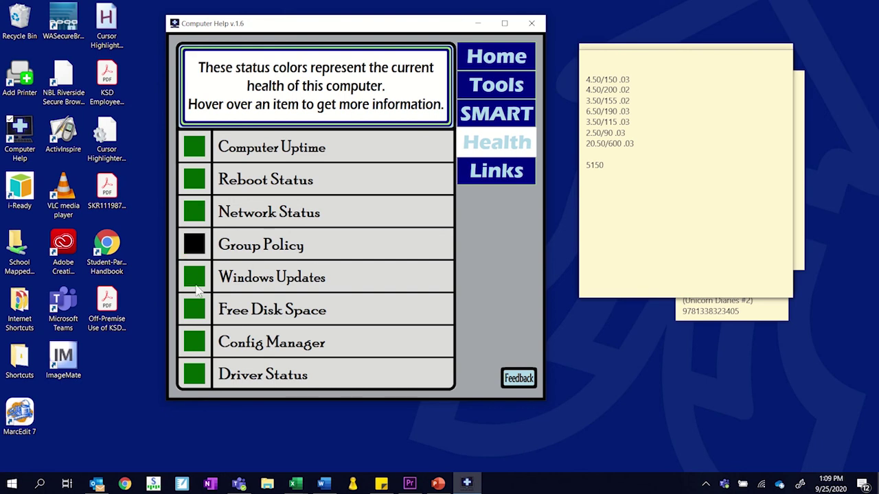